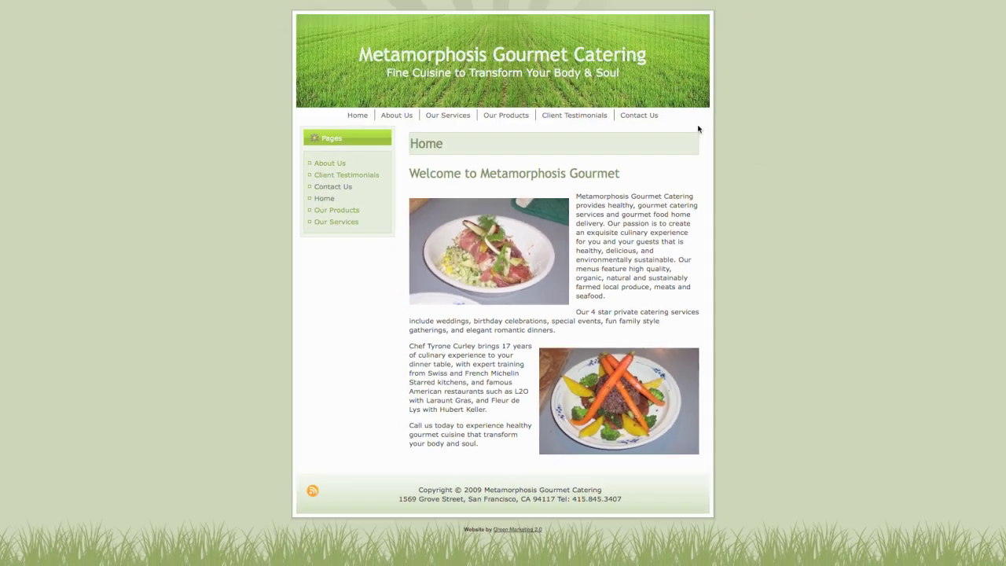
- Go to the Contact Us page, then activate the WordPress-to-Lead for Salesforce CRM plugin
{"action": "left_click", "coordinate": [654, 115]}
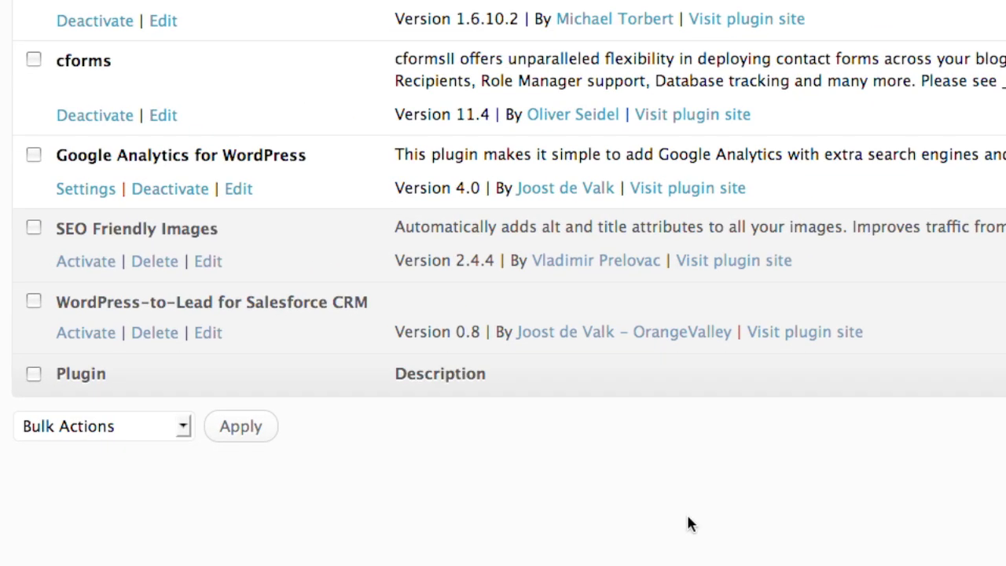
{"action": "left_click", "coordinate": [75, 337]}
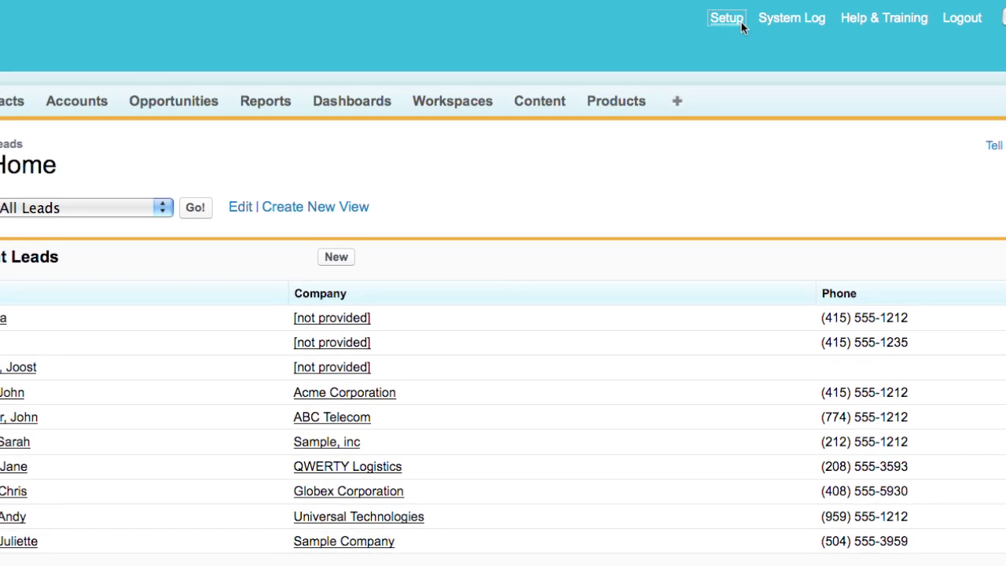
- Go to Setup > Company Profile > Company Information and select the Salesforce.com Organization ID
{"action": "left_click", "coordinate": [675, 45]}
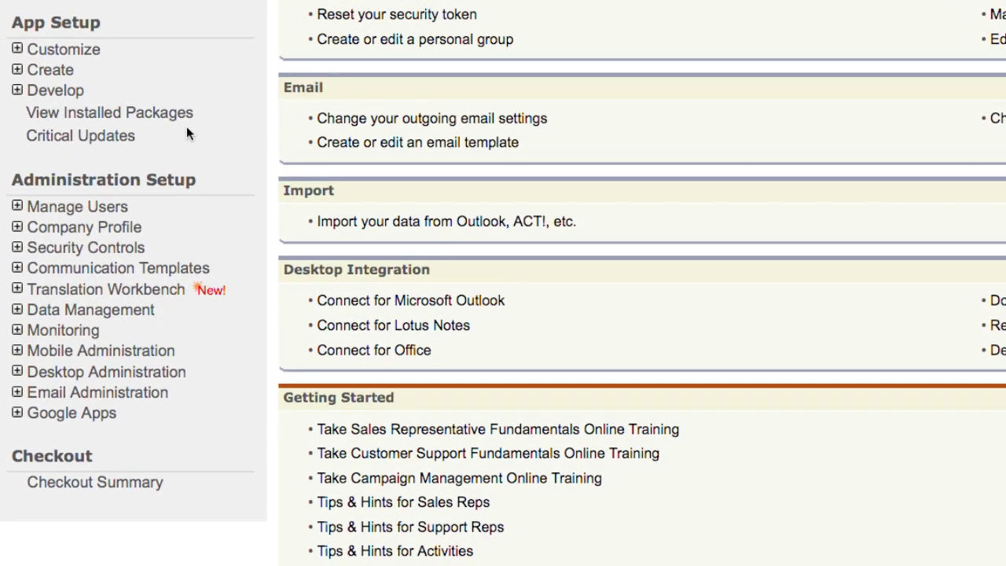
{"action": "left_click", "coordinate": [123, 227]}
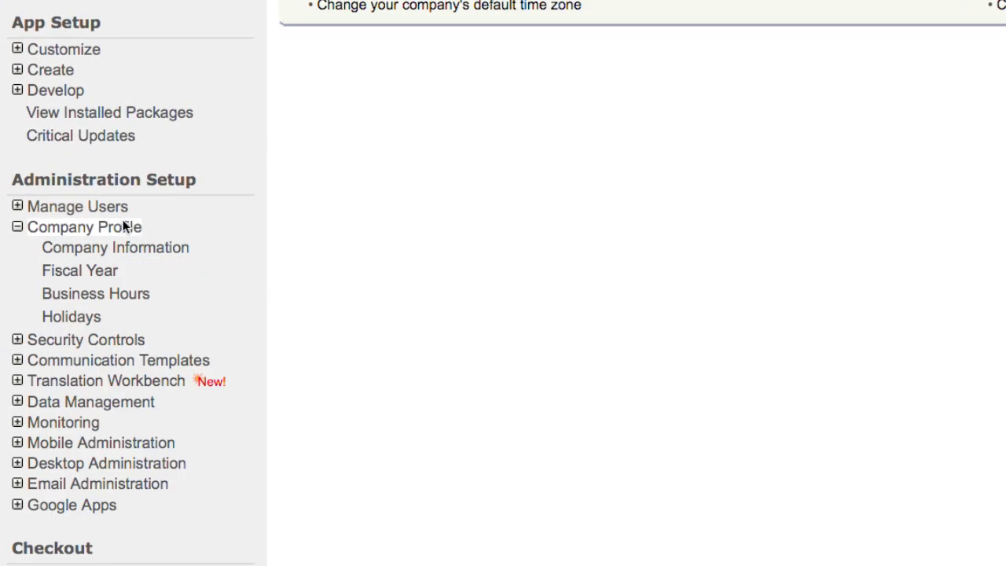
{"action": "left_click", "coordinate": [119, 247]}
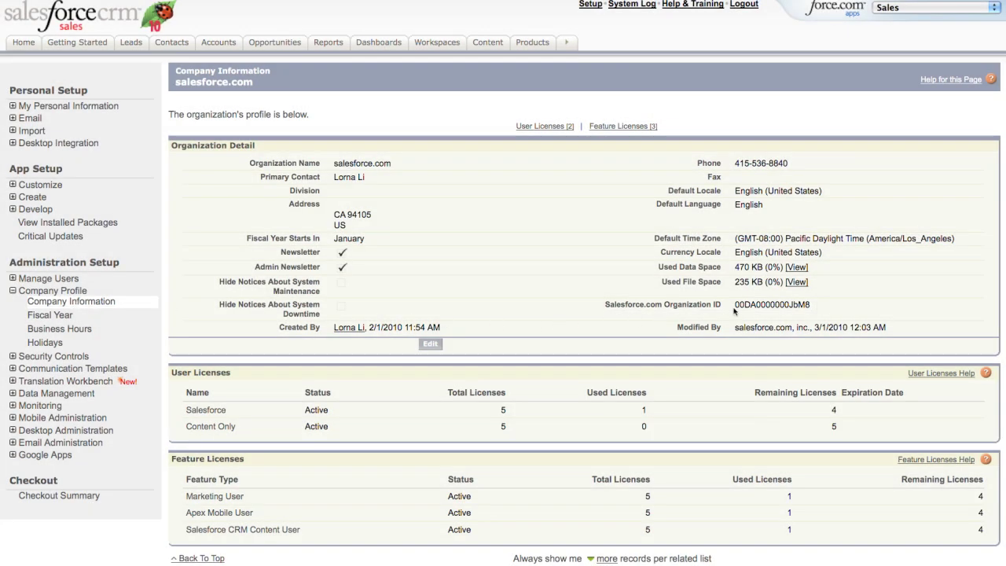
{"action": "left_click_drag", "start_coordinate": [733, 308], "coordinate": [803, 313]}
{"action": "key", "text": "super+c"}
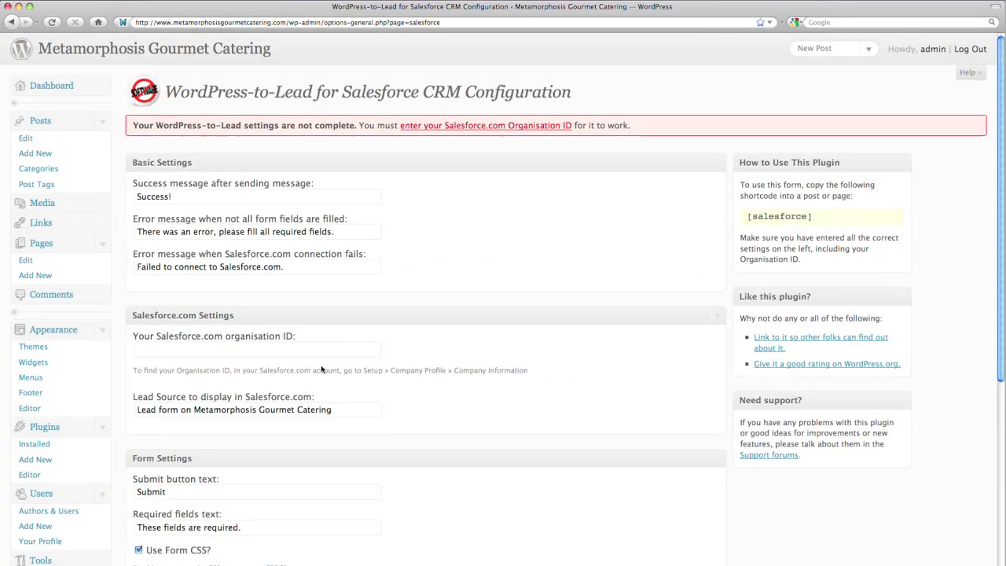
- Paste the Org ID, set the success message to 'Thank you for your email. We'll get back to you soon', save, and copy [salesforce]
{"action": "left_click", "coordinate": [309, 349]}
{"action": "key", "text": "super+v"}
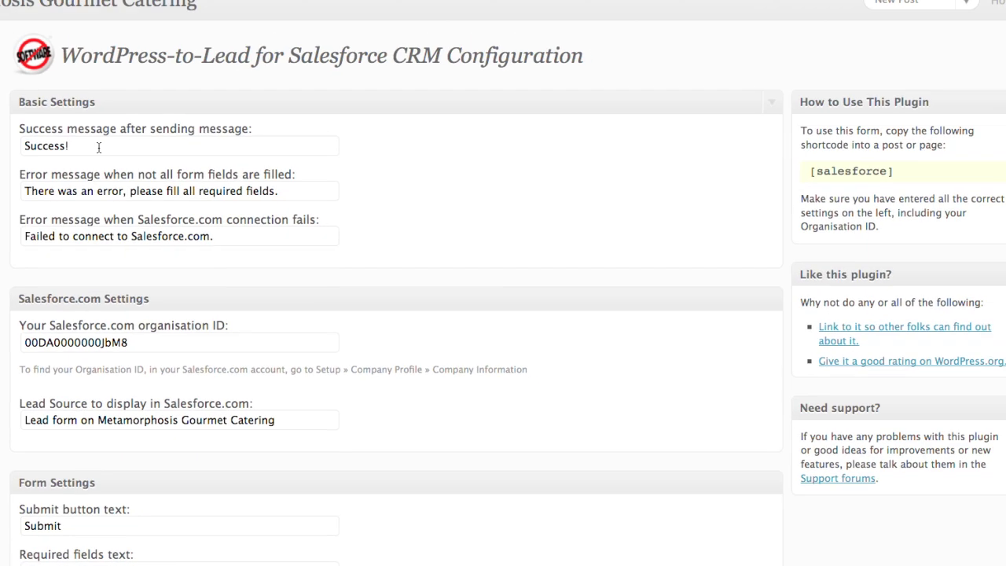
{"action": "left_click_drag", "start_coordinate": [193, 145], "coordinate": [6, 150]}
{"action": "type", "text": "Thank y"}
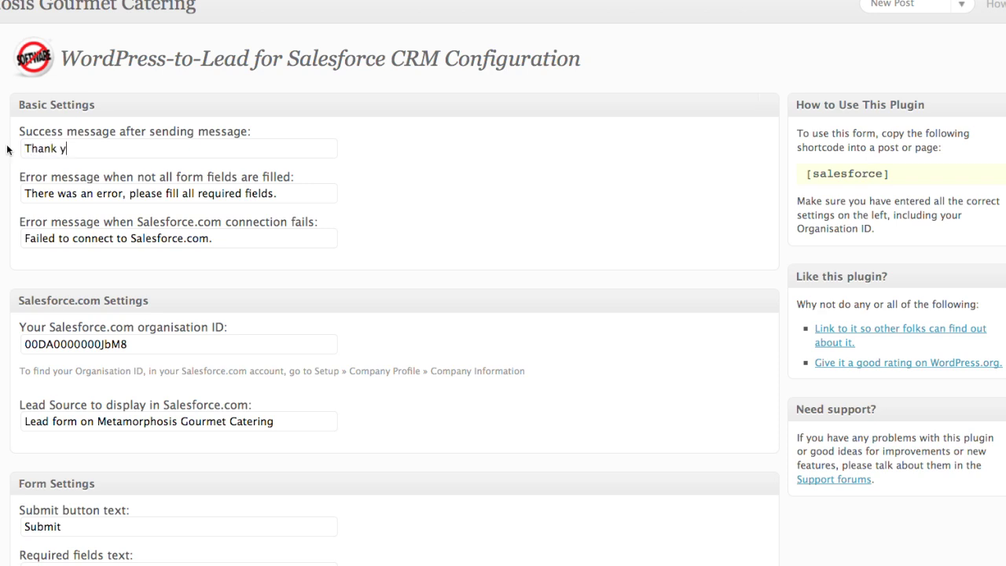
{"action": "type", "text": "ou for your email. We'll get back to you soon"}
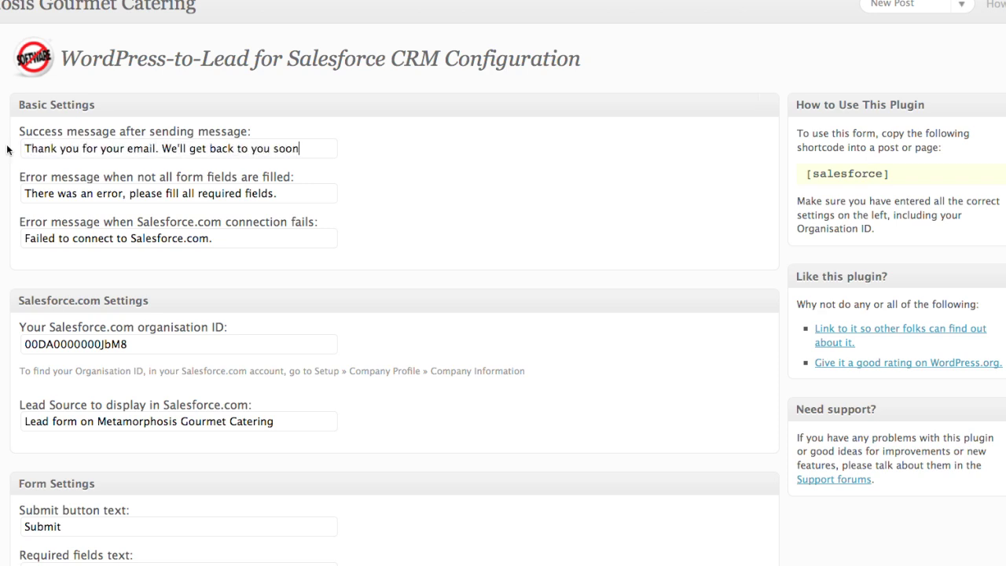
{"action": "scroll", "coordinate": [6, 149], "scroll_direction": "down", "scroll_amount": 10}
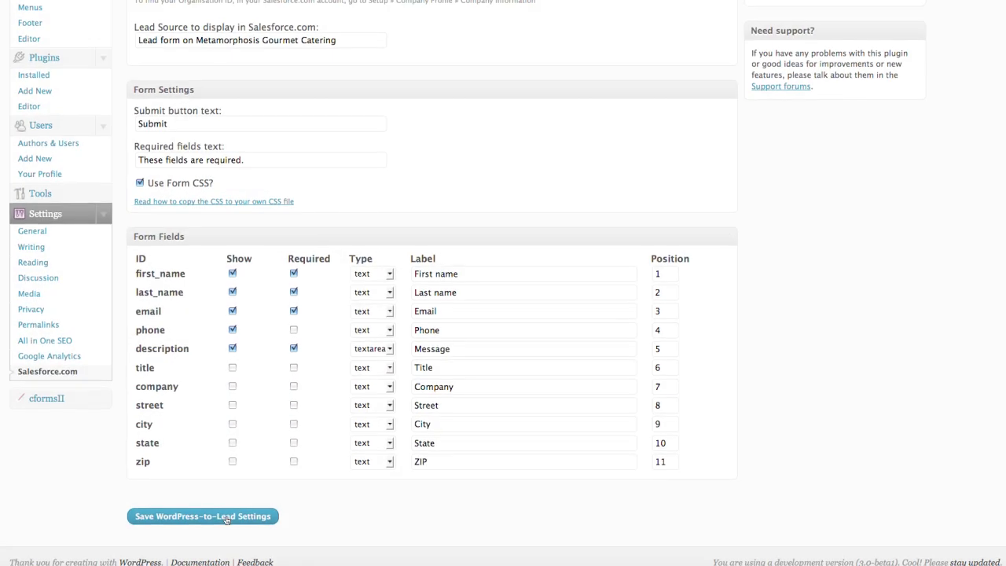
{"action": "left_click", "coordinate": [225, 516]}
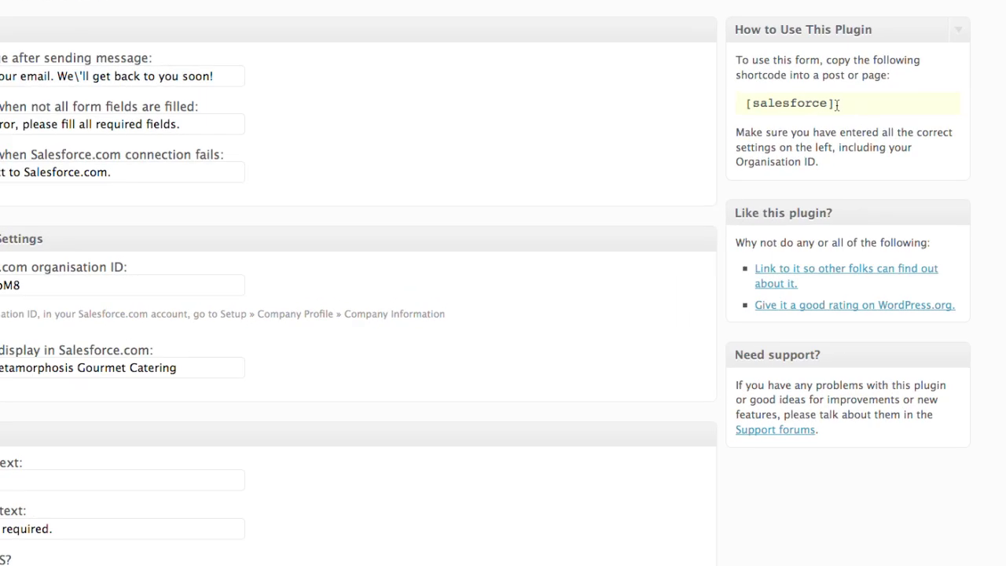
{"action": "left_click_drag", "start_coordinate": [828, 144], "coordinate": [764, 147]}
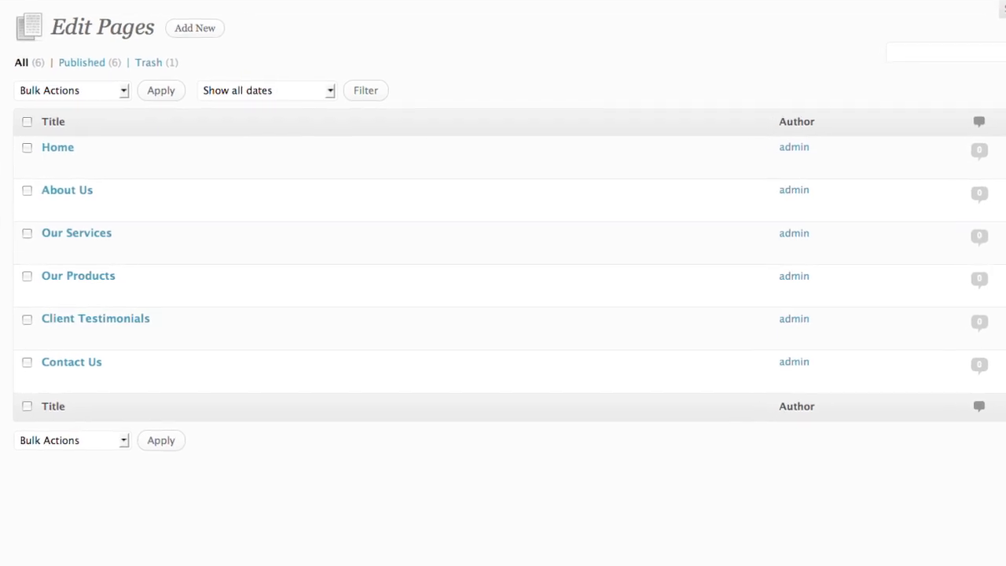
- Replace the Contact Us page's email address line with the [salesforce] shortcode and update the page
{"action": "mouse_move", "coordinate": [55, 380]}
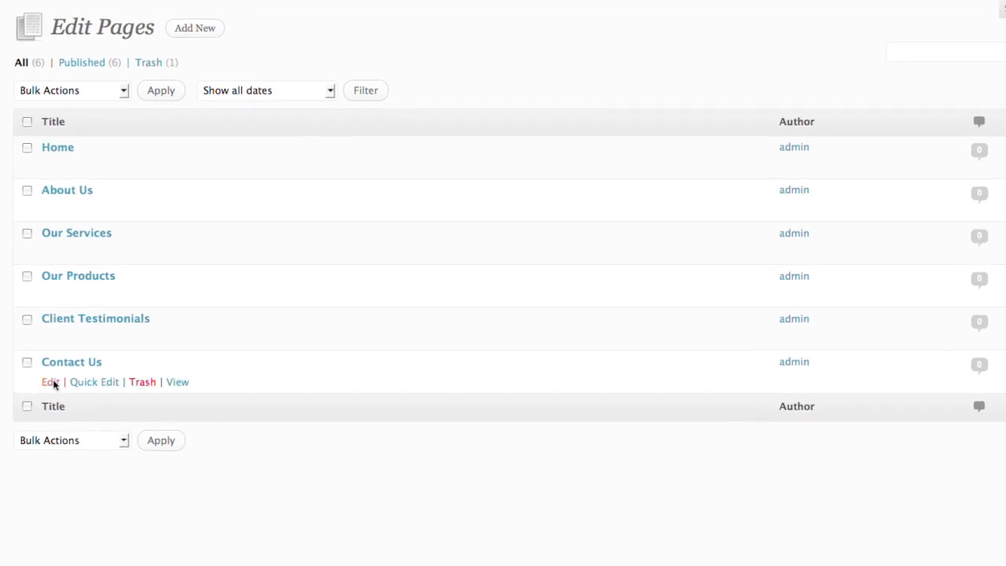
{"action": "left_click", "coordinate": [51, 381]}
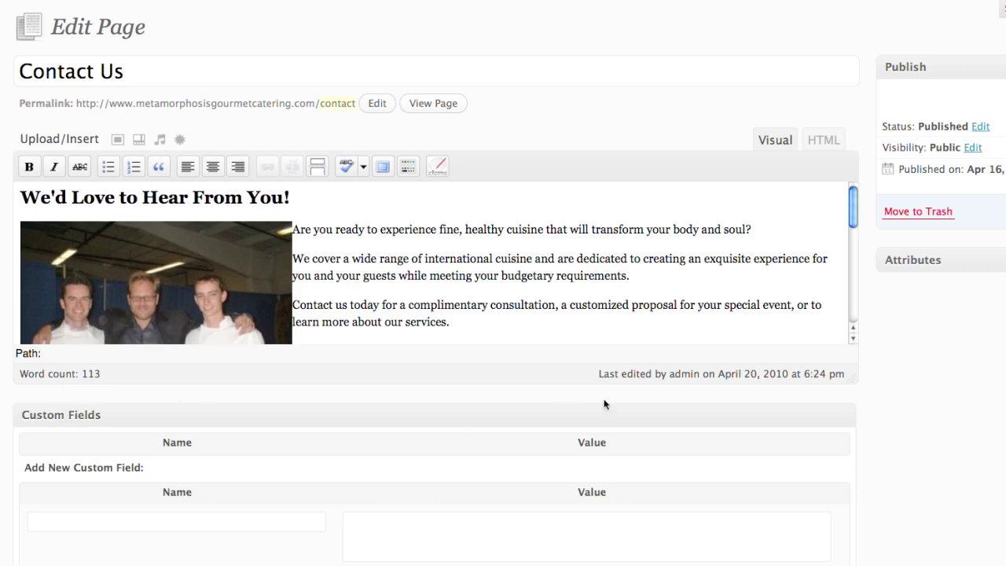
{"action": "left_click_drag", "start_coordinate": [851, 202], "coordinate": [848, 290]}
{"action": "left_click_drag", "start_coordinate": [252, 314], "coordinate": [21, 314]}
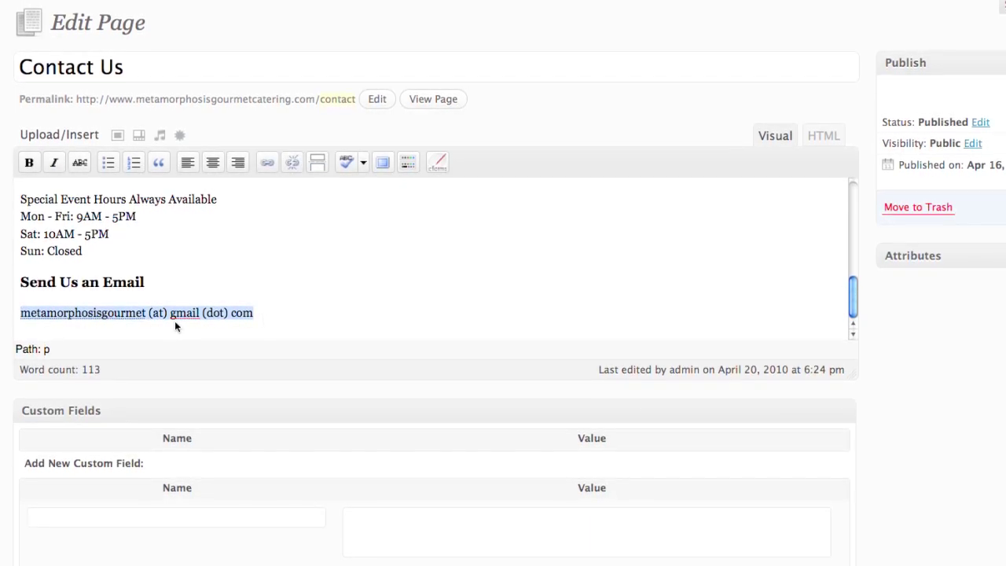
{"action": "type", "text": "[salesforce]"}
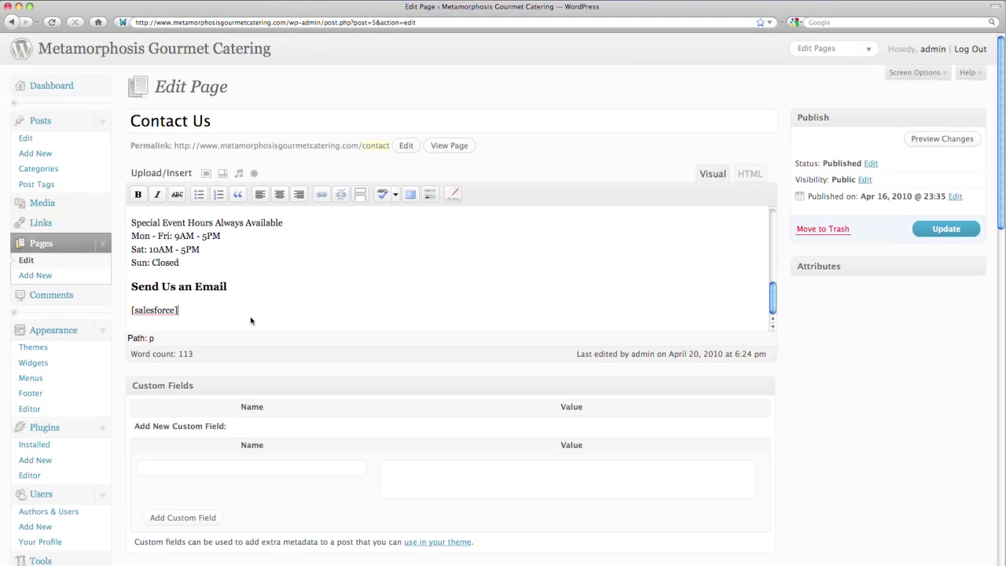
{"action": "left_click", "coordinate": [942, 230]}
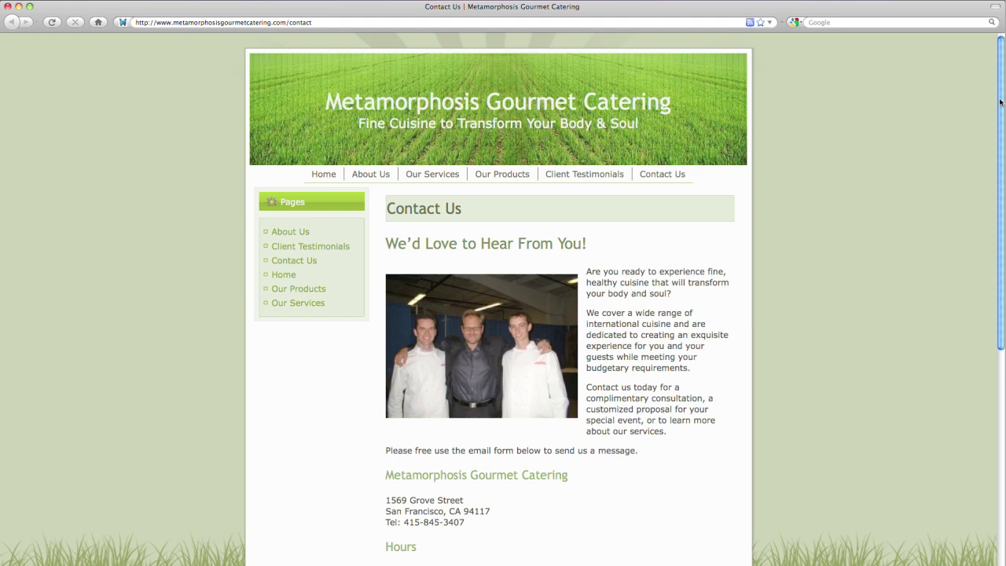
- Submit the form with a test contact's name, email and phone plus an Earth Day party enquiry for 20 people
{"action": "scroll", "coordinate": [993, 239], "scroll_direction": "down", "scroll_amount": 5}
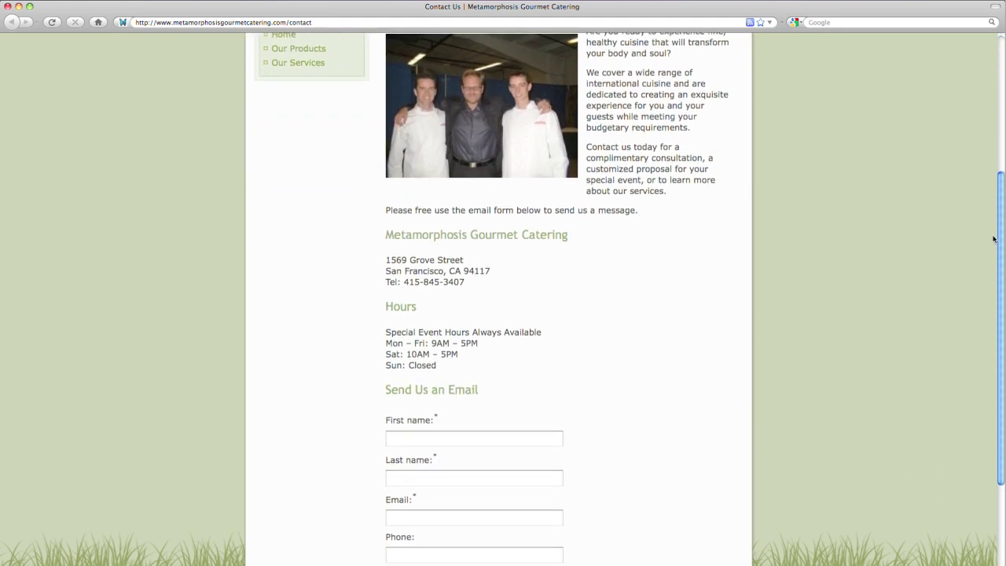
{"action": "scroll", "coordinate": [994, 238], "scroll_direction": "down", "scroll_amount": 3}
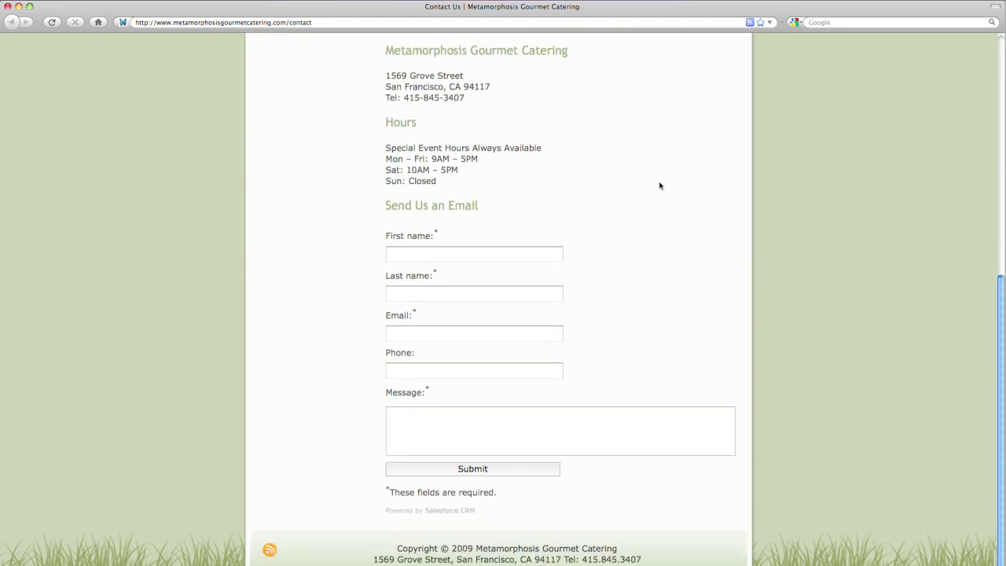
{"action": "left_click", "coordinate": [524, 293]}
{"action": "key", "text": "Tab"}
{"action": "key", "text": "Tab"}
{"action": "type", "text": "415-555-1212"}
{"action": "left_click", "coordinate": [469, 424]}
{"action": "type", "text": "I am having an Earth Day par"}
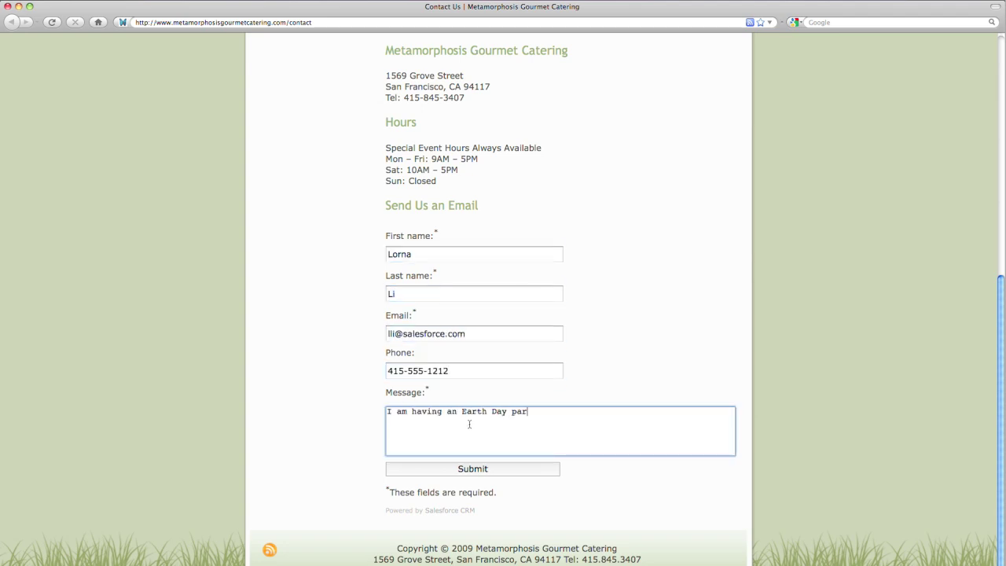
{"action": "type", "text": "ty for 20 people on 4/20. Can I hire you?"}
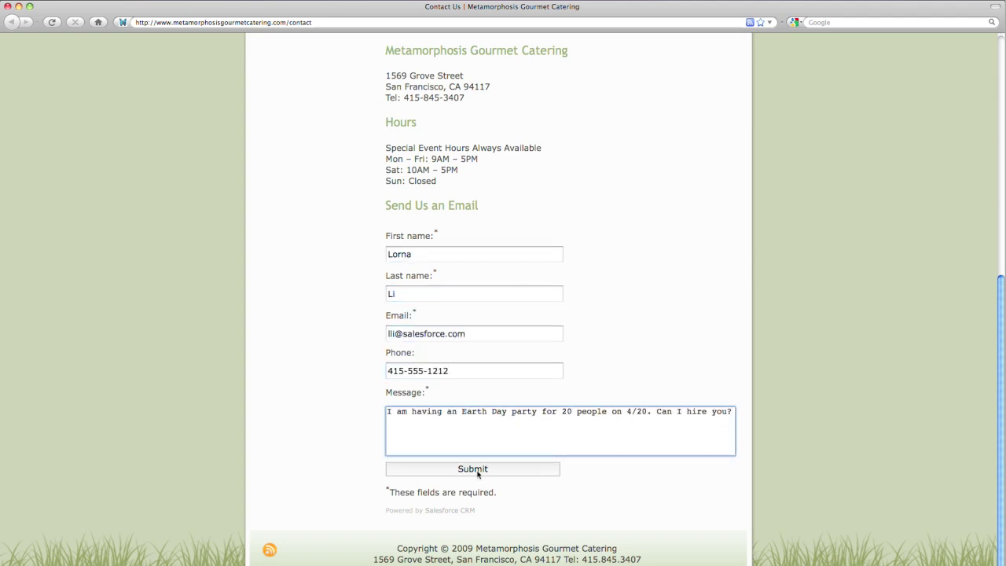
{"action": "left_click", "coordinate": [477, 469]}
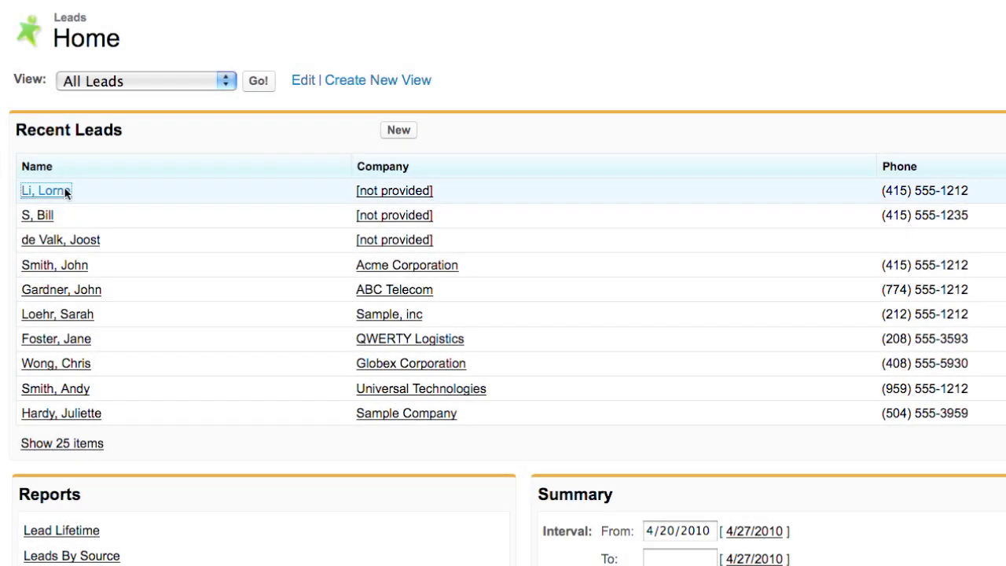
- Open the new website lead from the Recent Leads list to view its details
{"action": "left_click", "coordinate": [66, 193]}
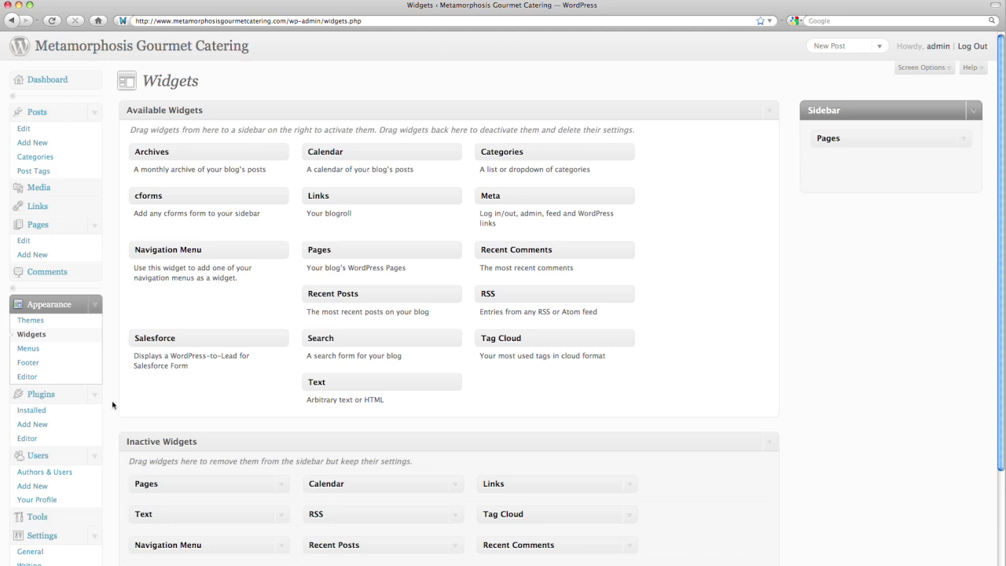
- Place the Salesforce widget below Pages in the Sidebar and retype its introduction as 'Want to hire us? Send us an e'
{"action": "left_click_drag", "start_coordinate": [310, 239], "coordinate": [812, 141]}
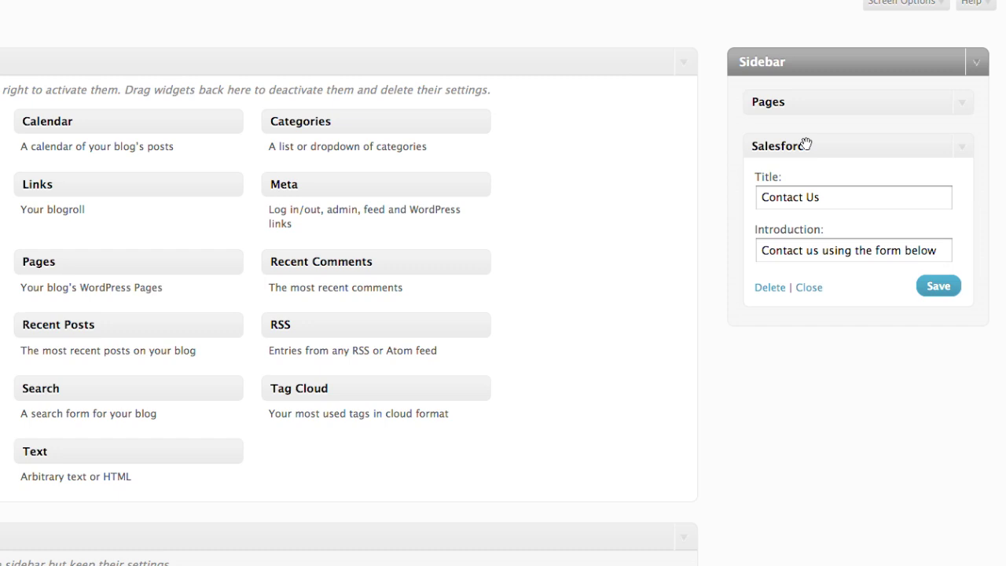
{"action": "left_click_drag", "start_coordinate": [937, 248], "coordinate": [768, 249]}
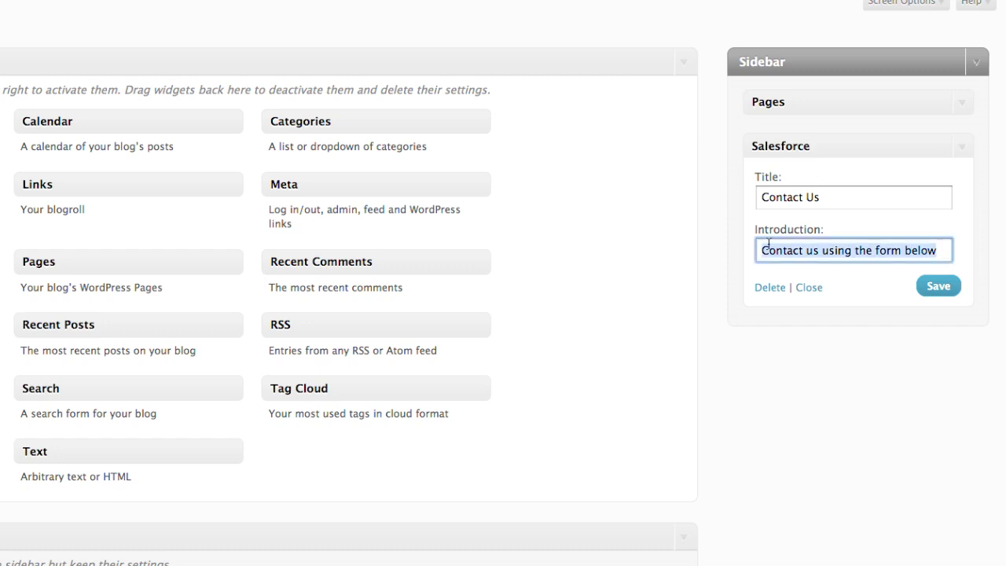
{"action": "type", "text": "Want to hire us? Send us an e"}
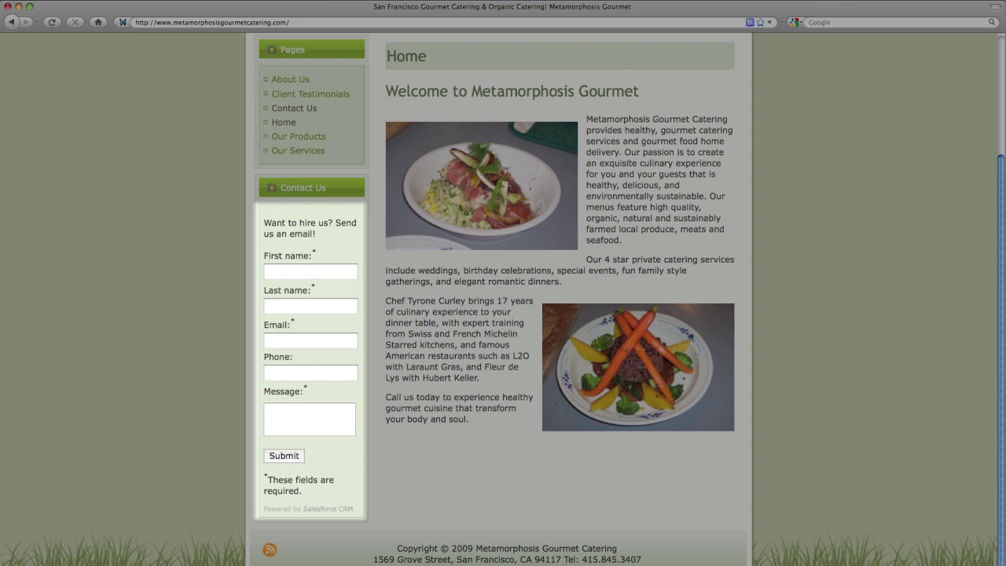